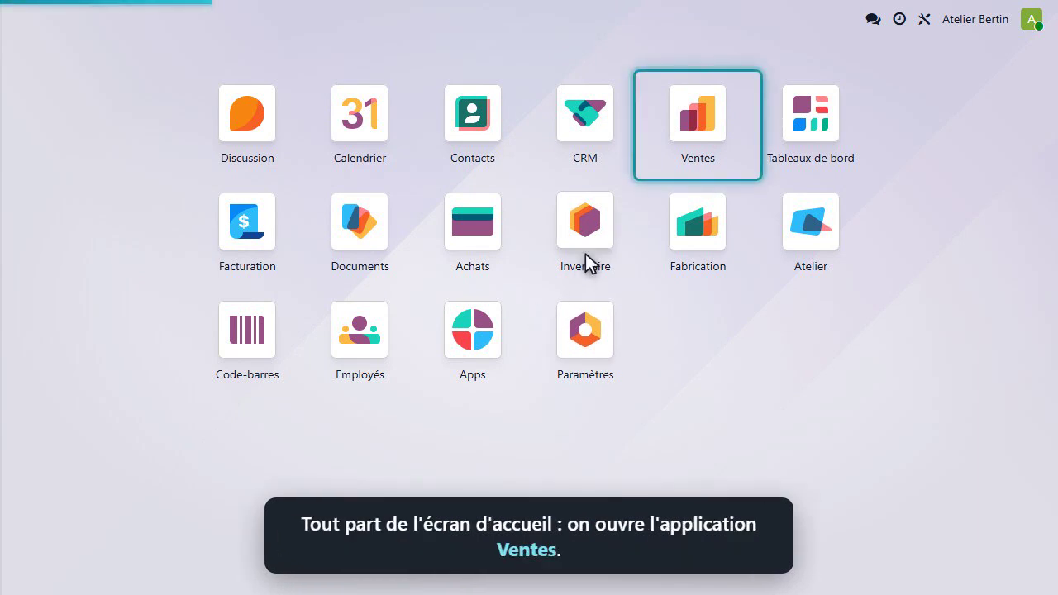
- Open the Ventes application and remove the default Mes devis filter from the quotation list
click(700, 125)
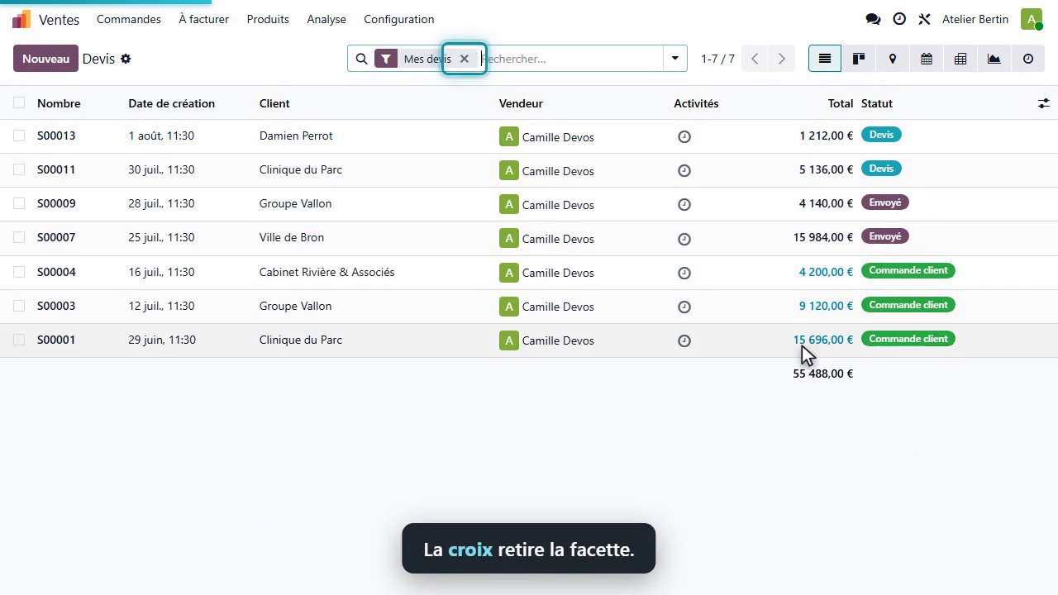
click(465, 59)
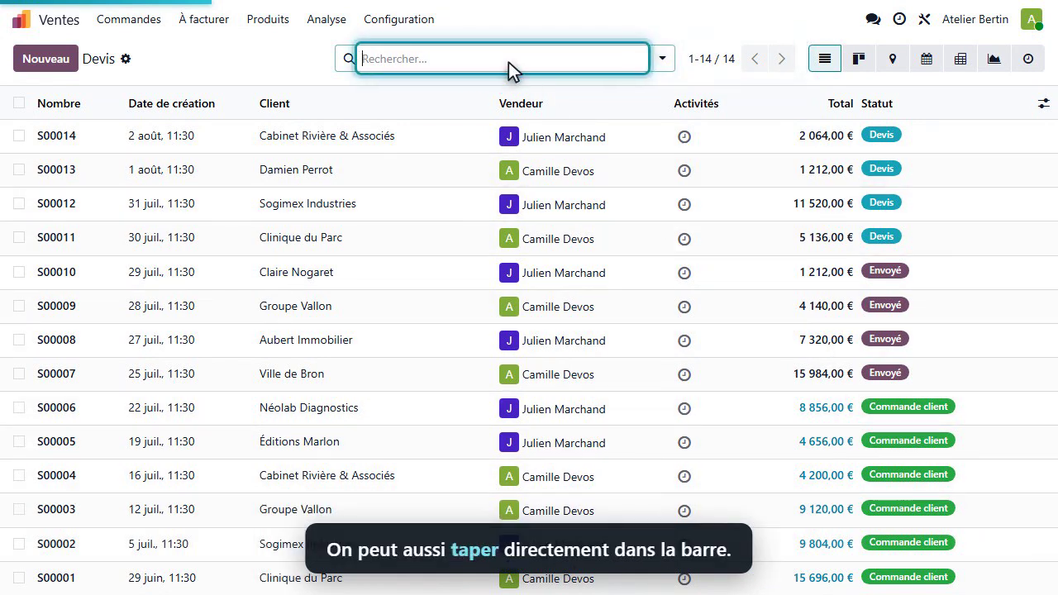
- Search the quotations for Vallon in the Client field and clear that search again
text(Vallon)
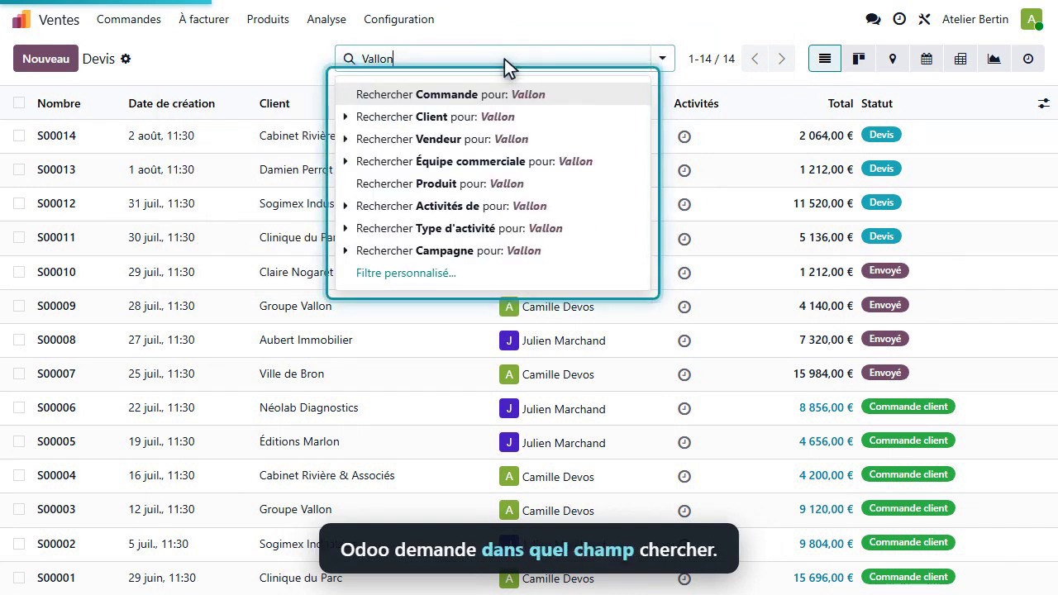
click(495, 116)
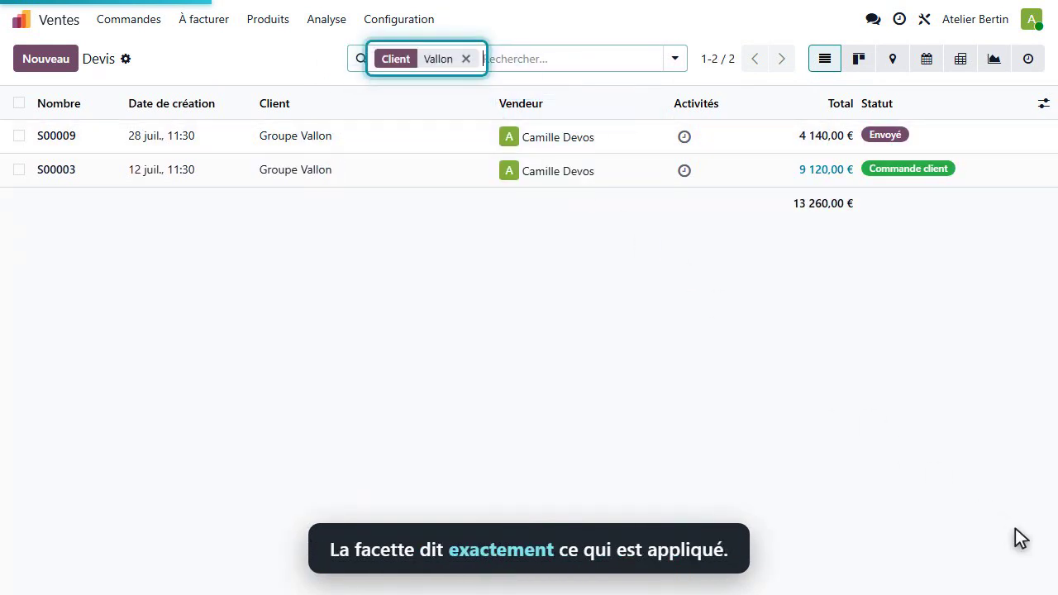
click(467, 59)
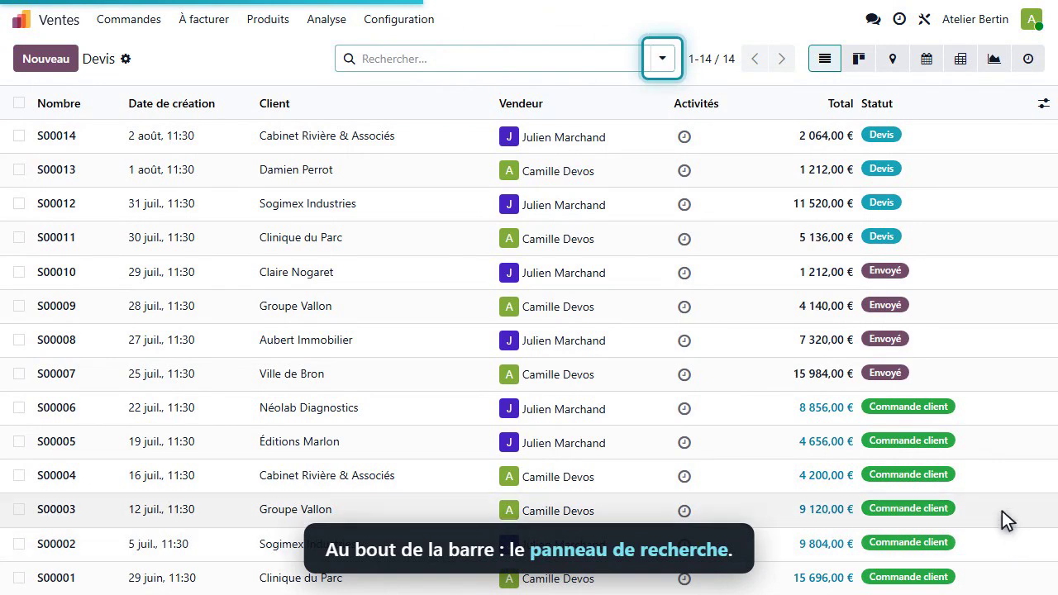
- Filter the quotation list to Commandes clients
click(663, 58)
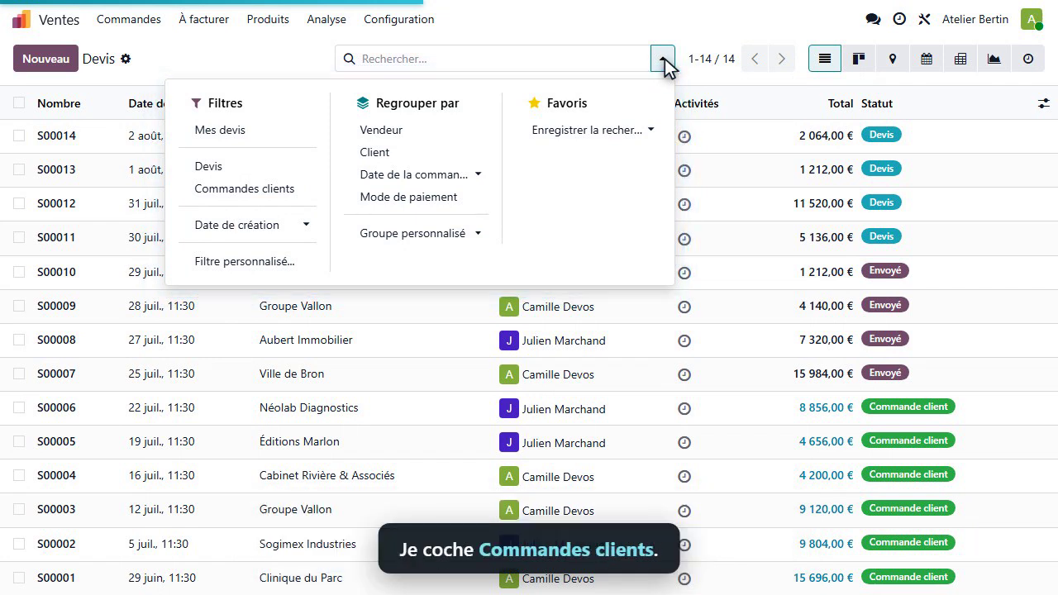
click(250, 189)
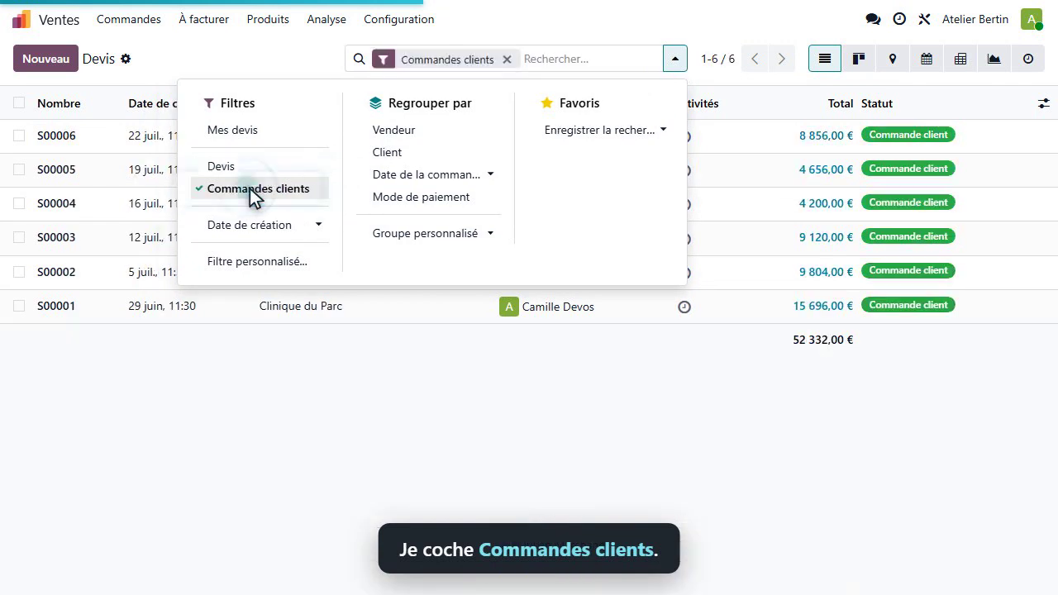
key(Escape)
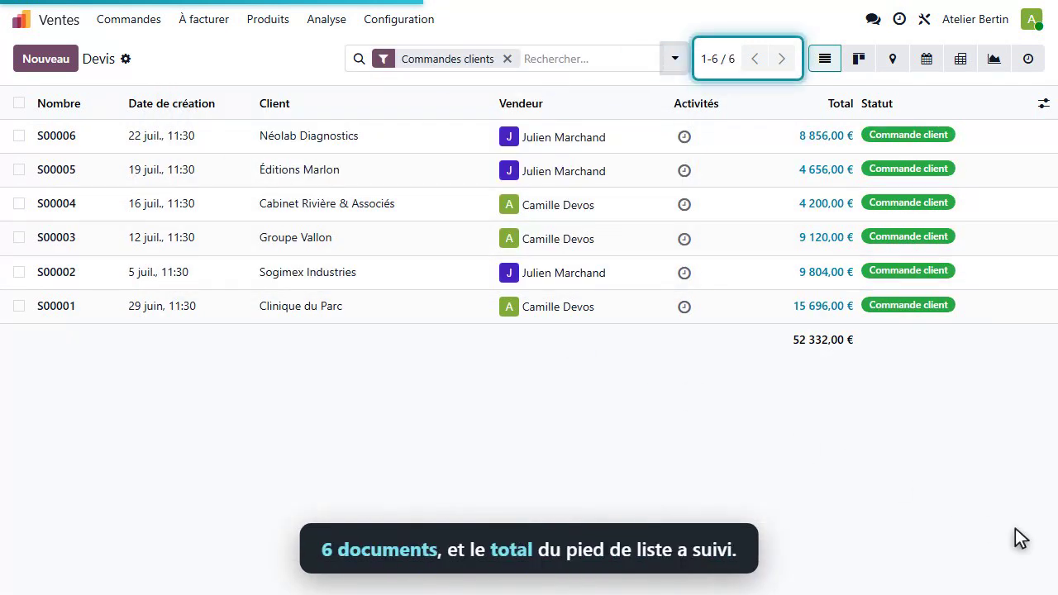
- Add the Devis filter alongside Commandes clients and remove it again
click(675, 60)
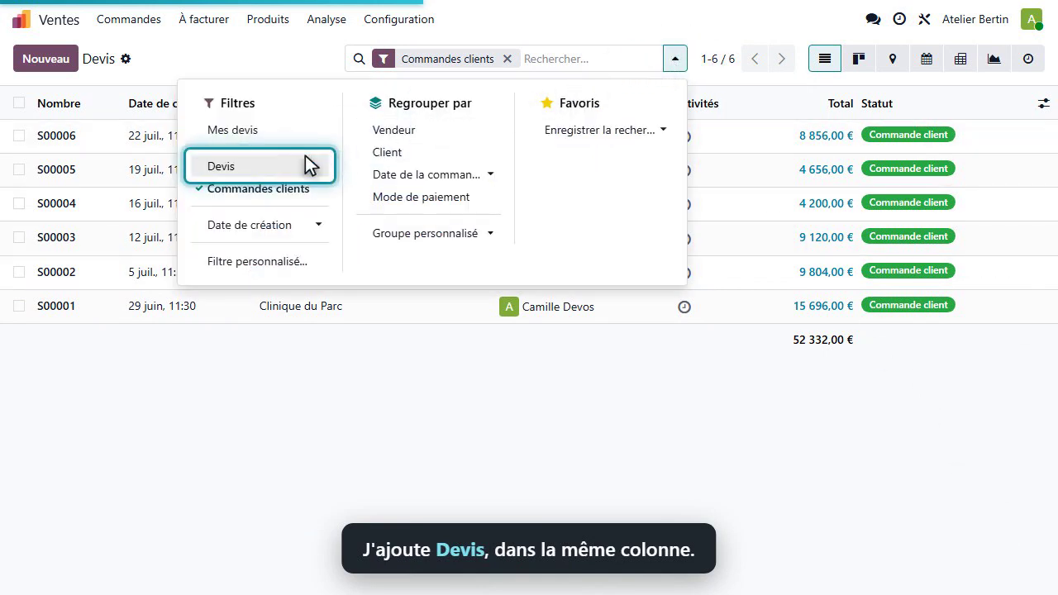
click(262, 166)
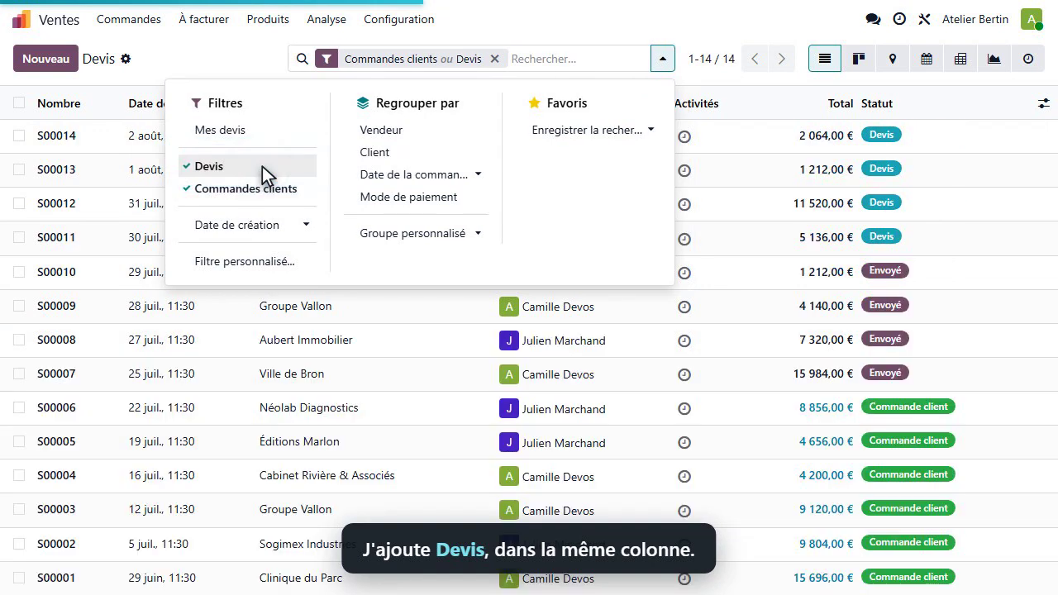
key(Escape)
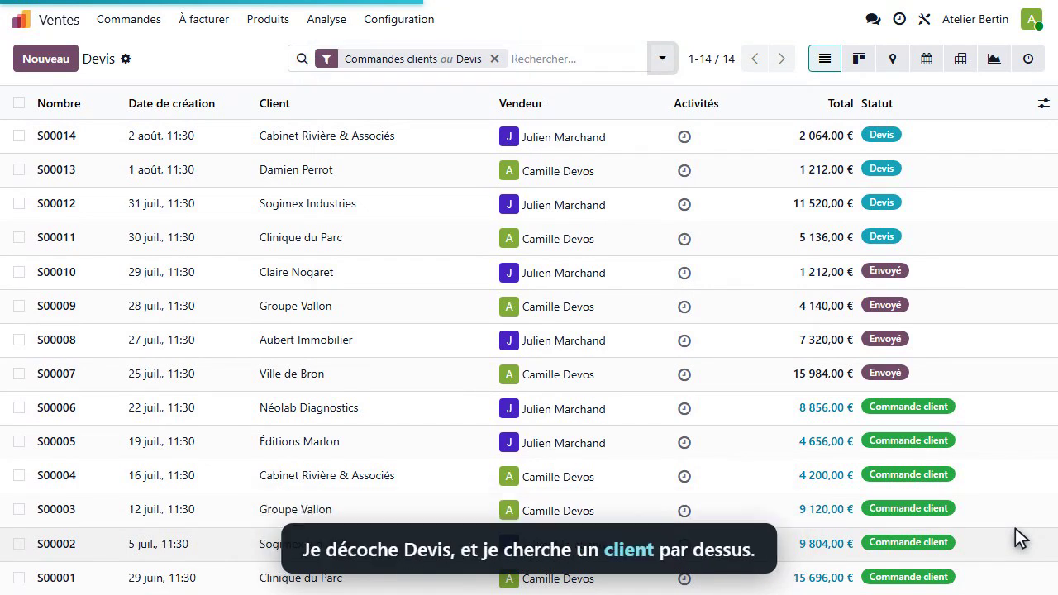
click(664, 60)
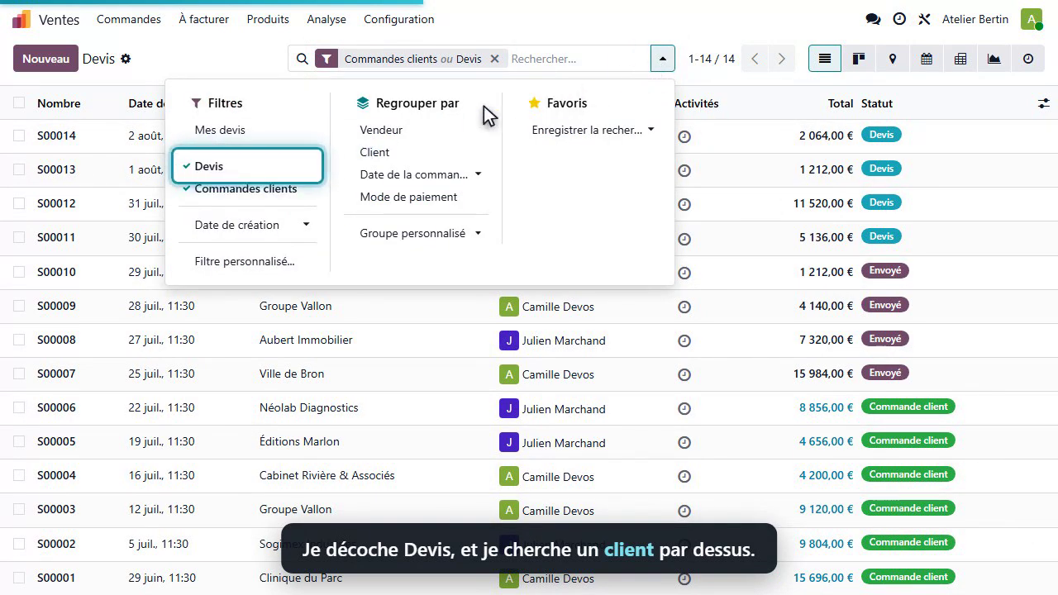
click(250, 166)
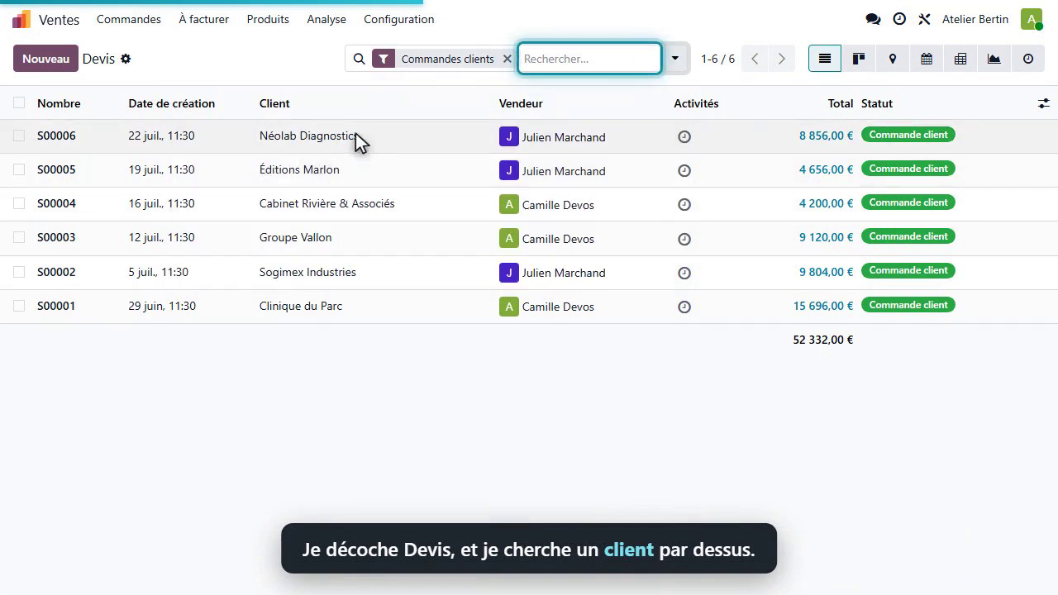
- Narrow the Commandes clients list with a Client search for Vallon and remove that search facet again
click(592, 60)
text(Vallon)
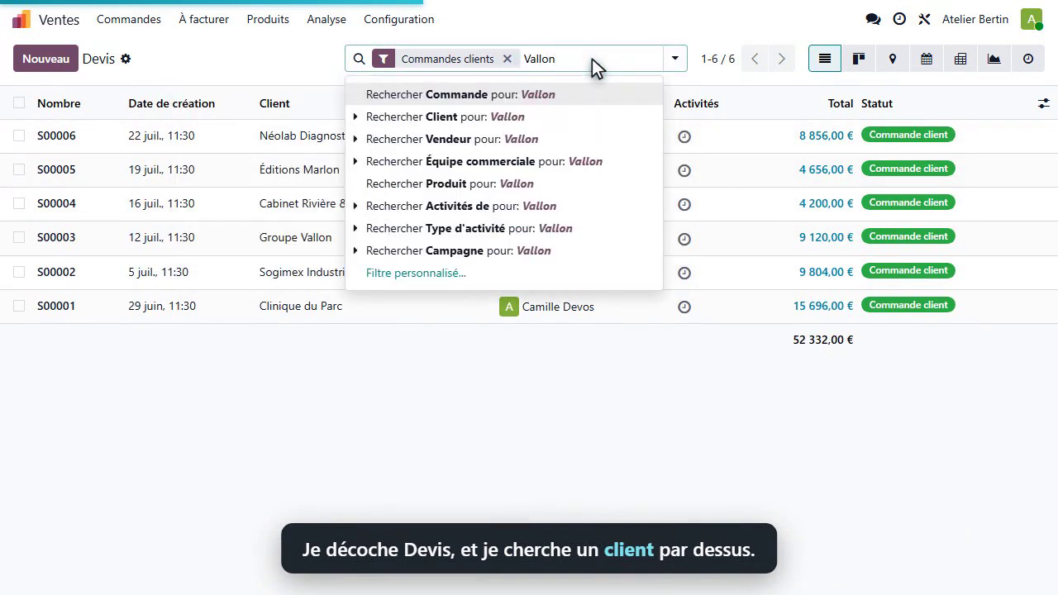
key(Down)
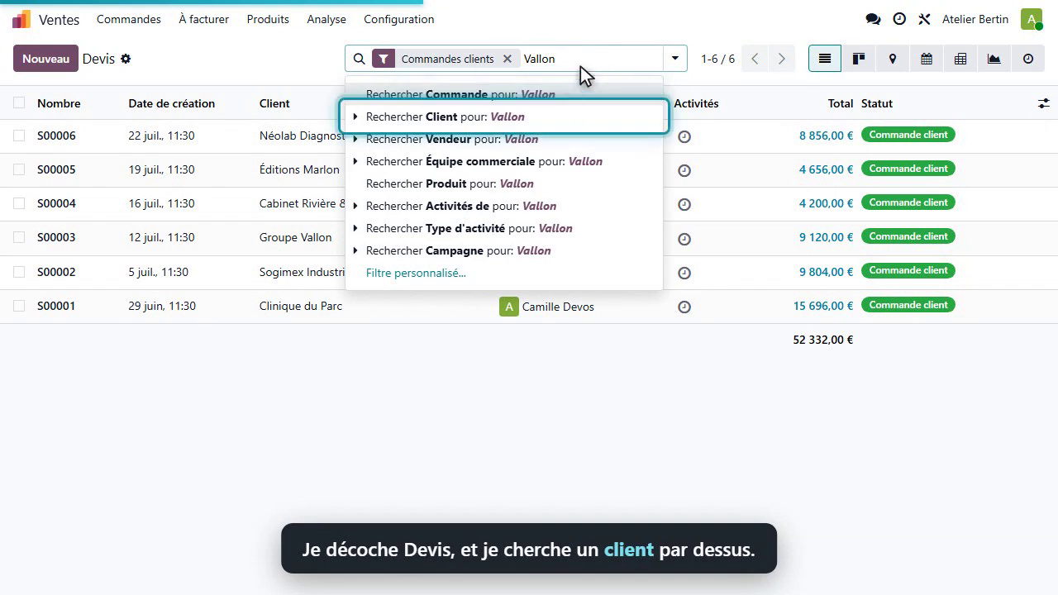
click(506, 117)
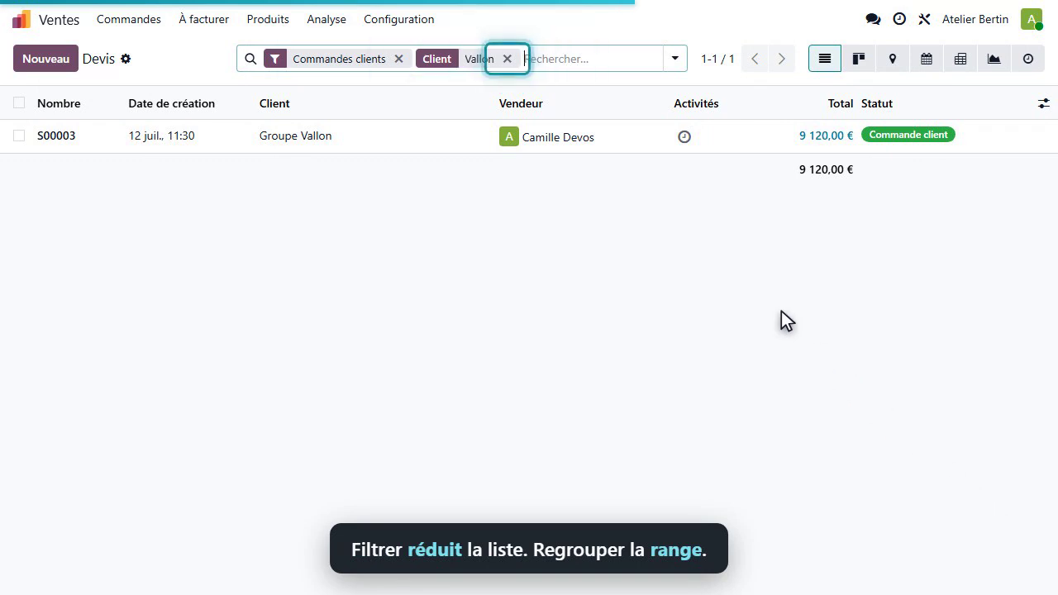
click(507, 59)
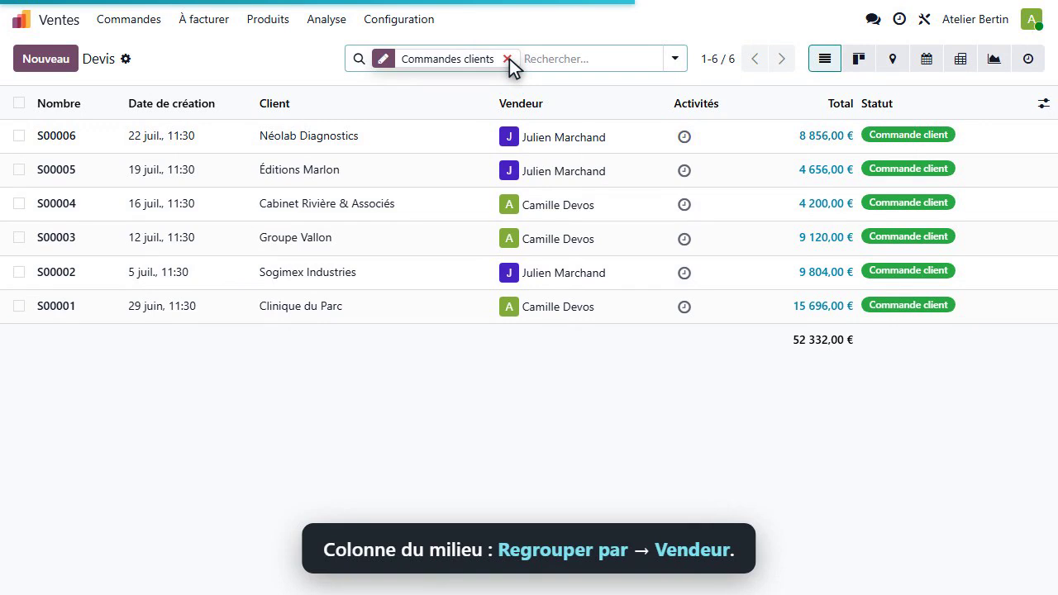
- Group the filtered customer orders by Vendeur, and expand and collapse the first salesperson's group to view its orders
click(676, 59)
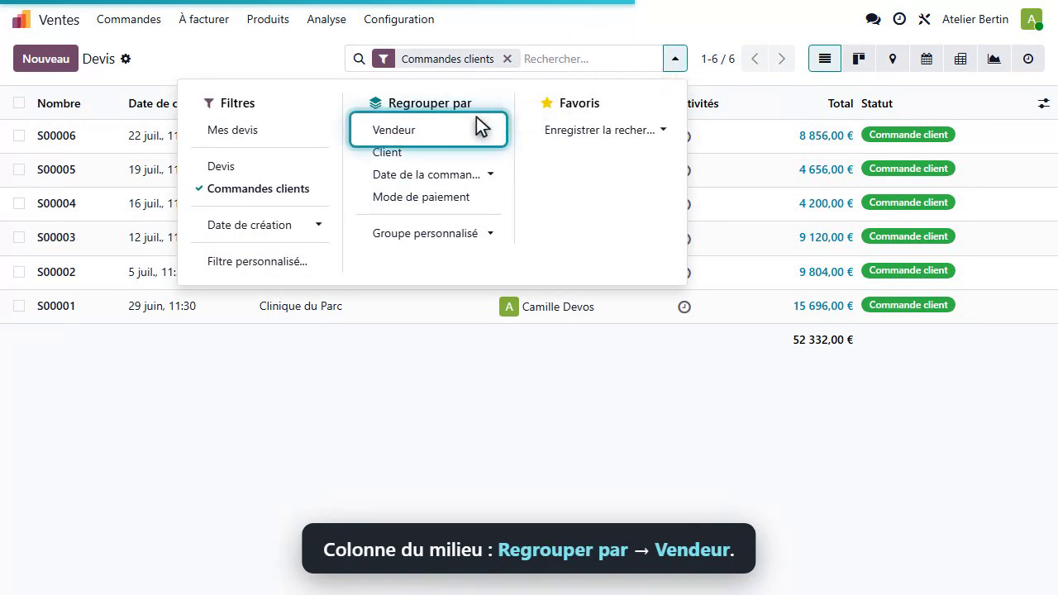
click(431, 130)
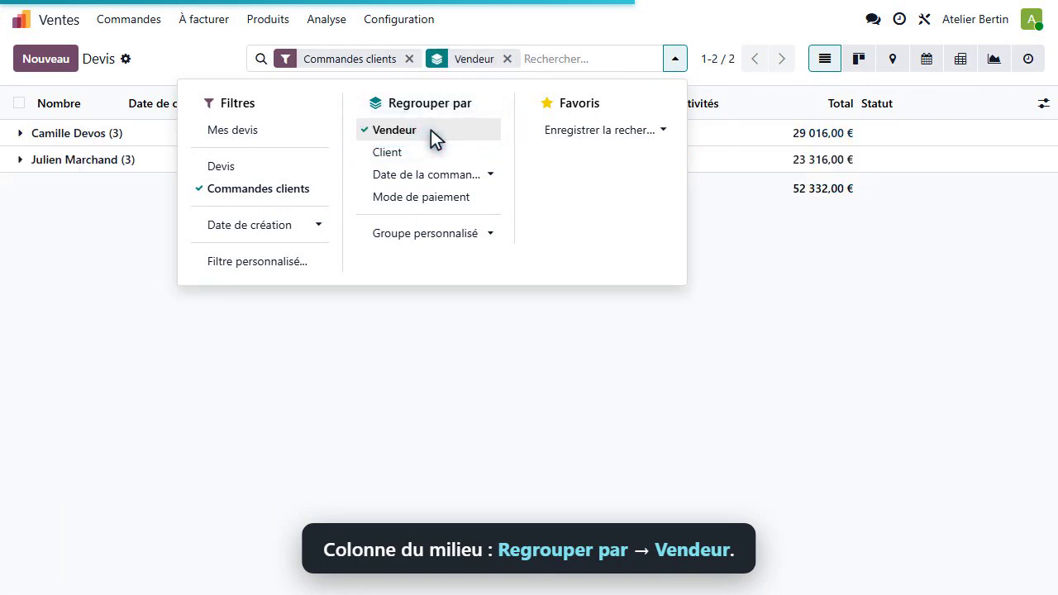
key(Escape)
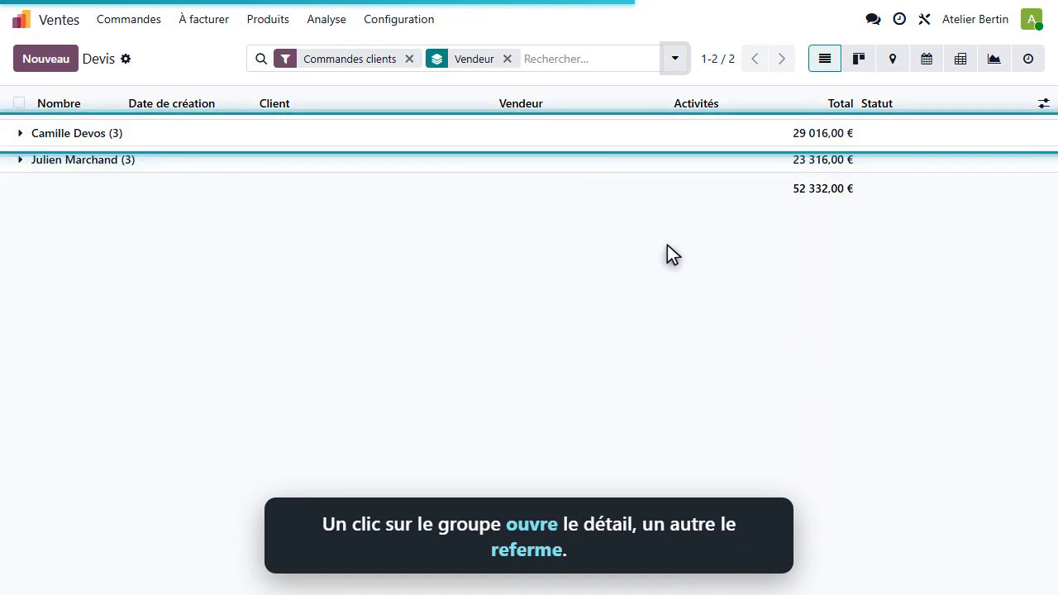
click(532, 133)
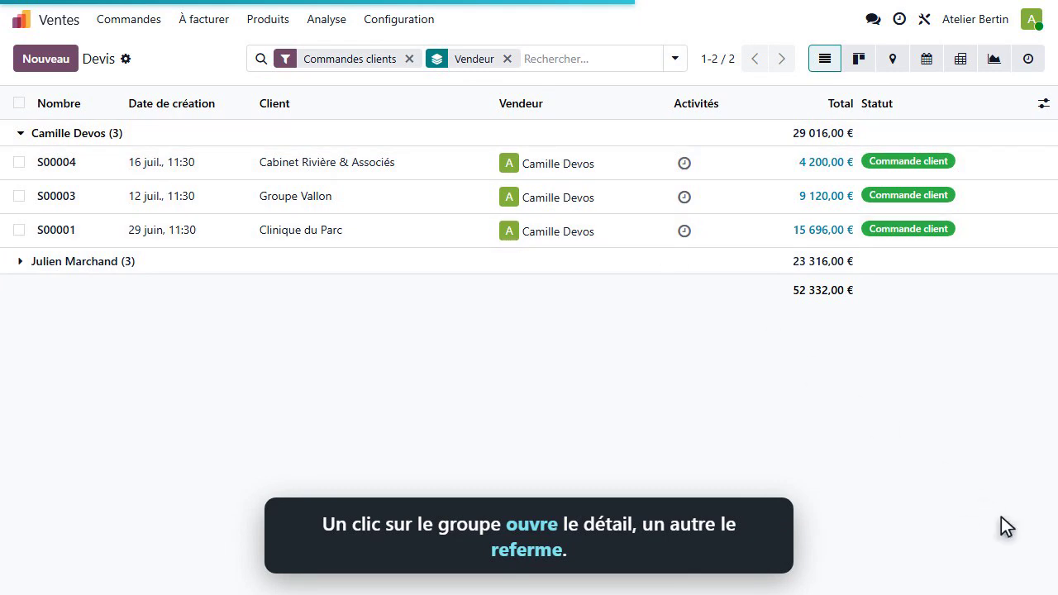
click(531, 133)
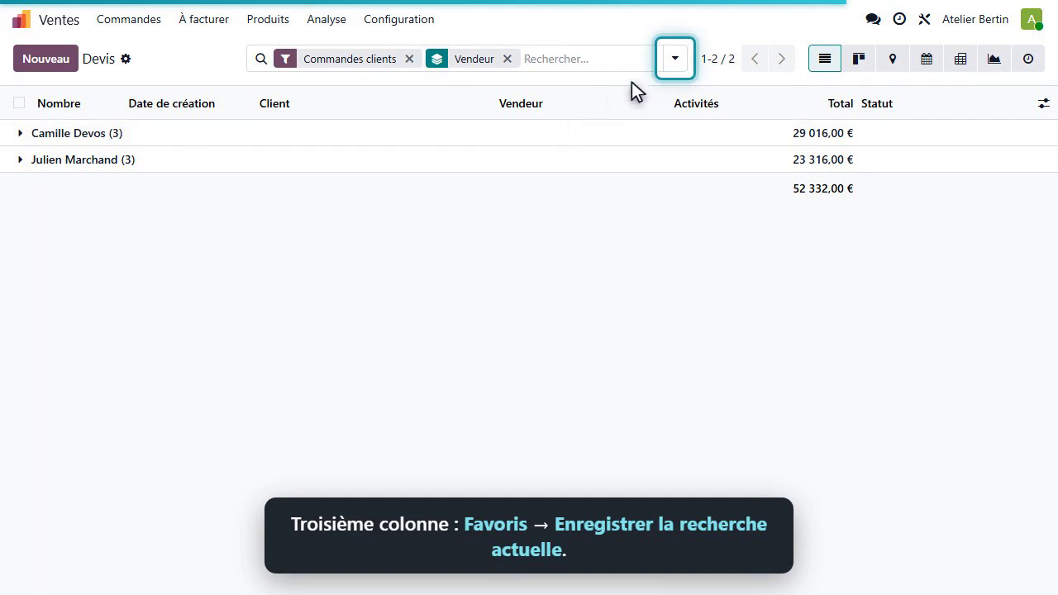
- Save the current search as the default favourite "Commandes par vendeur" and reopen Ventes from the home screen to check it
click(677, 60)
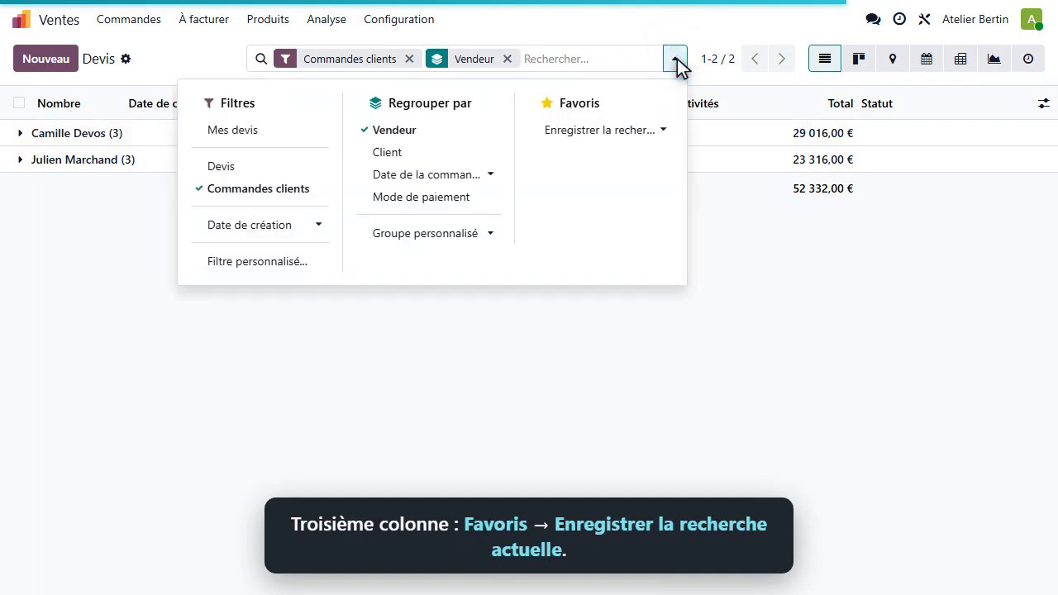
click(603, 130)
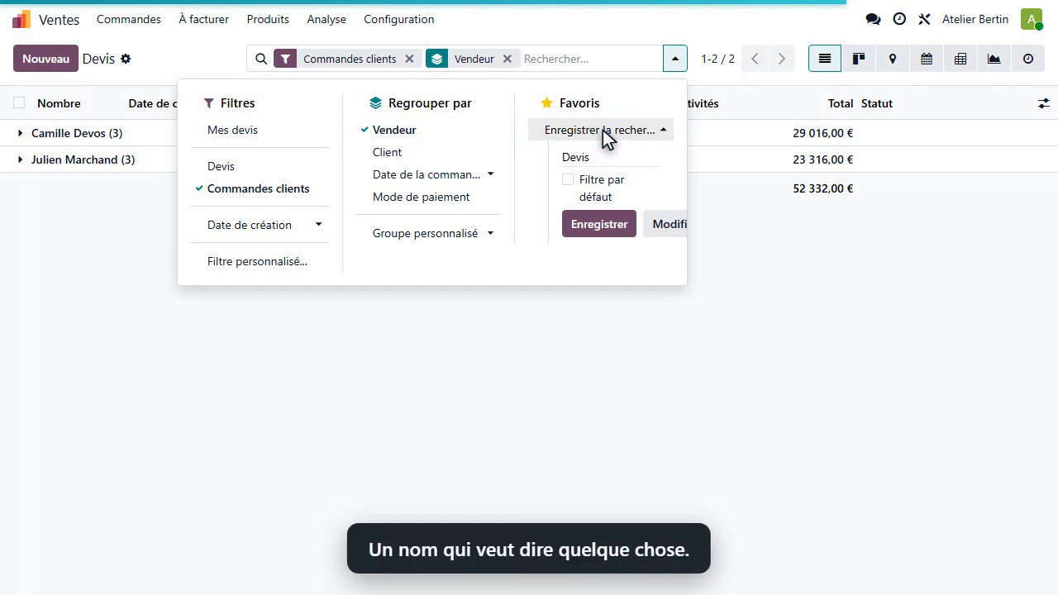
double_click(614, 158)
text(Commandes par )
text(vendeur)
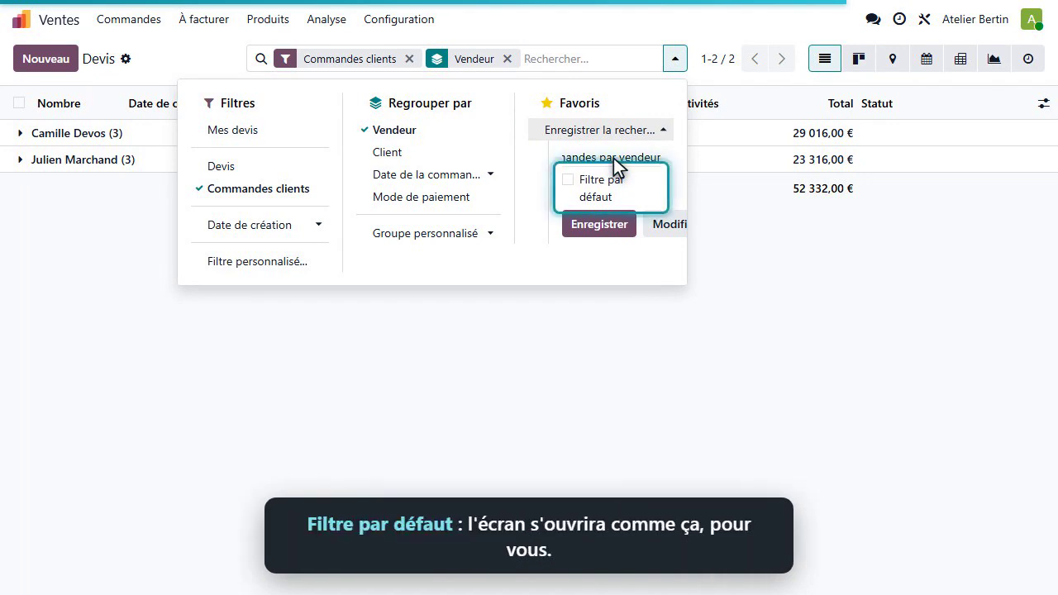
click(569, 182)
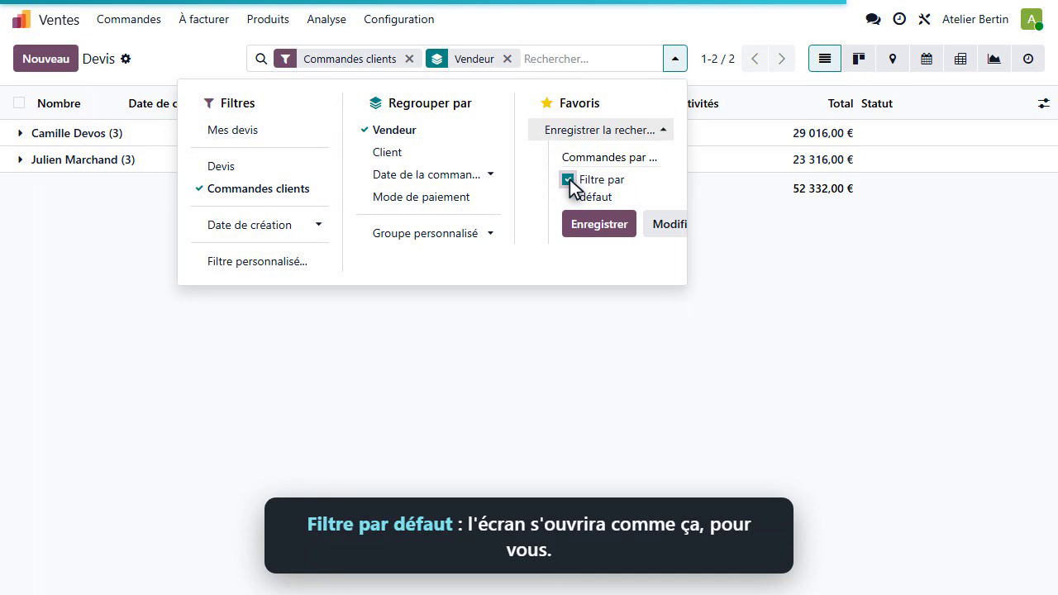
click(603, 224)
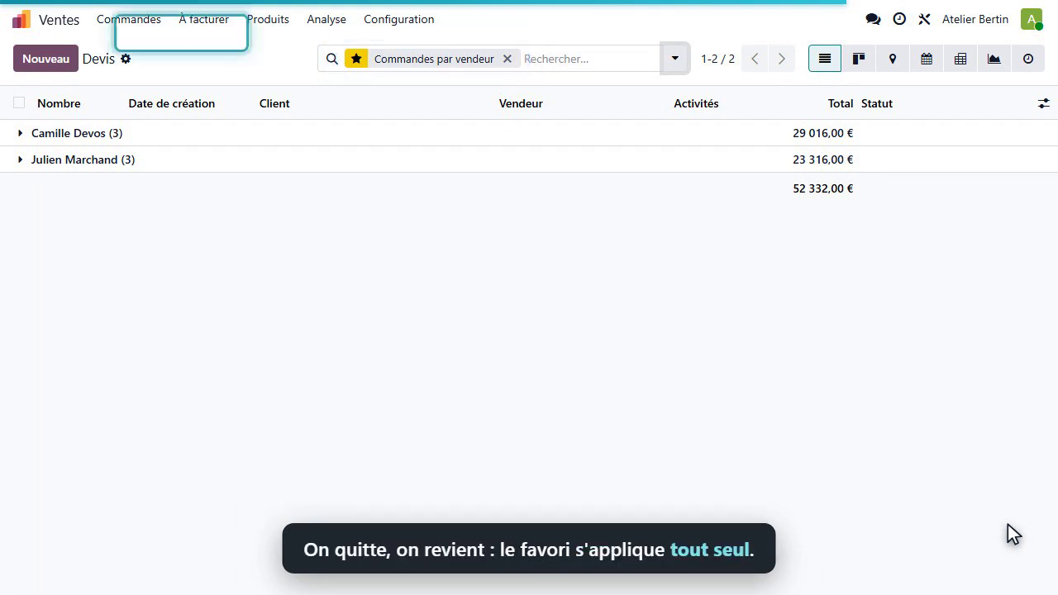
click(49, 25)
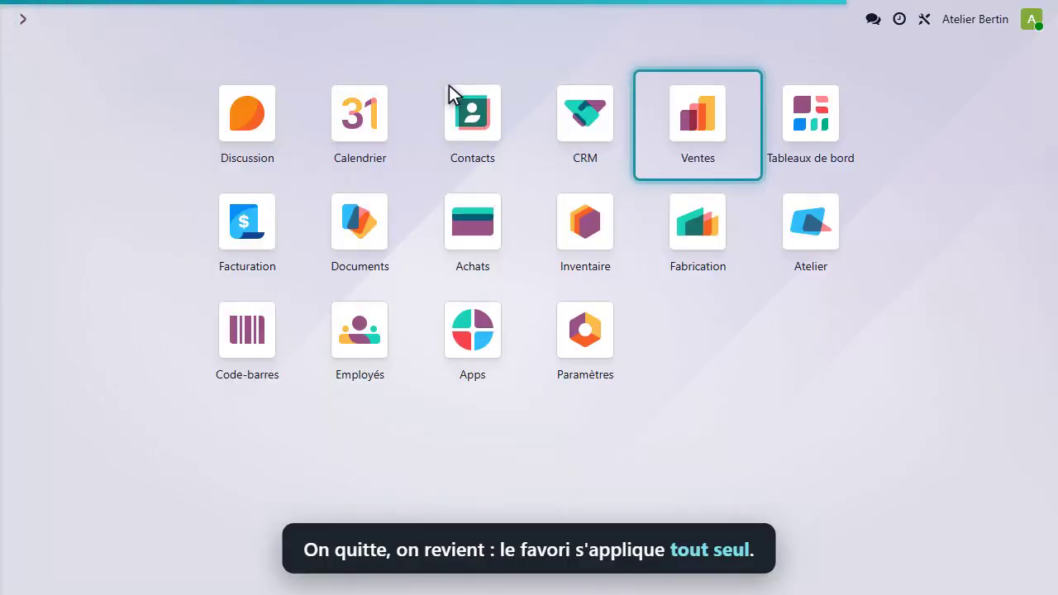
click(700, 132)
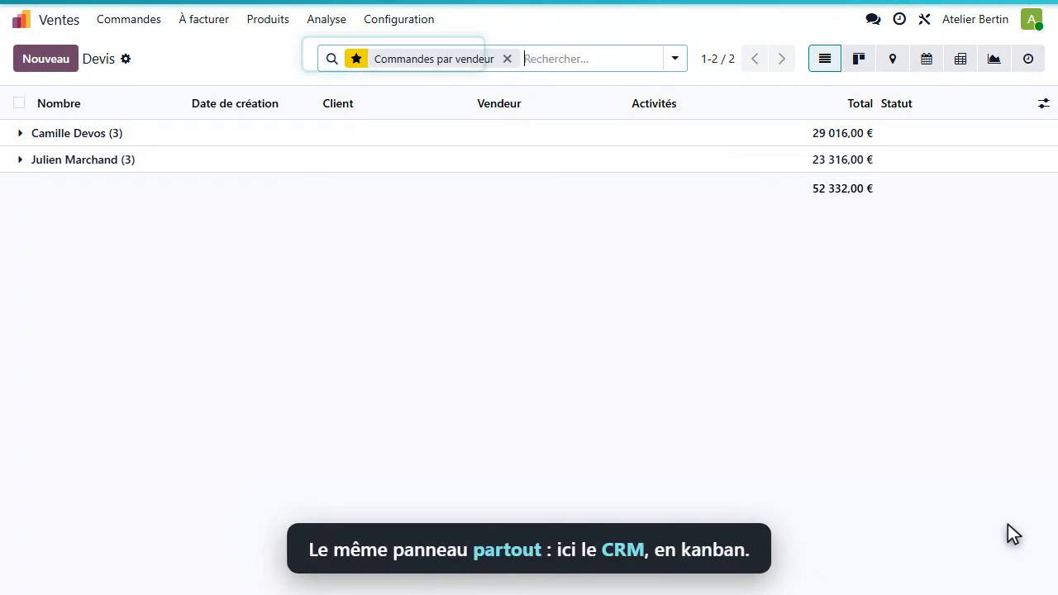
- Switch to the CRM application and remove the default Mon pipeline filter from the pipeline
click(50, 22)
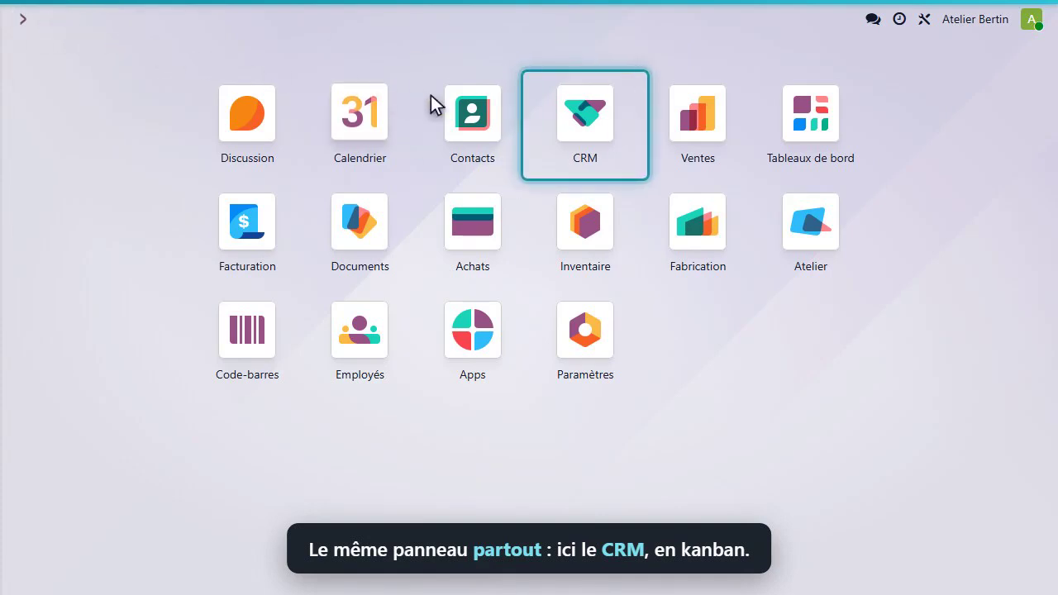
click(588, 126)
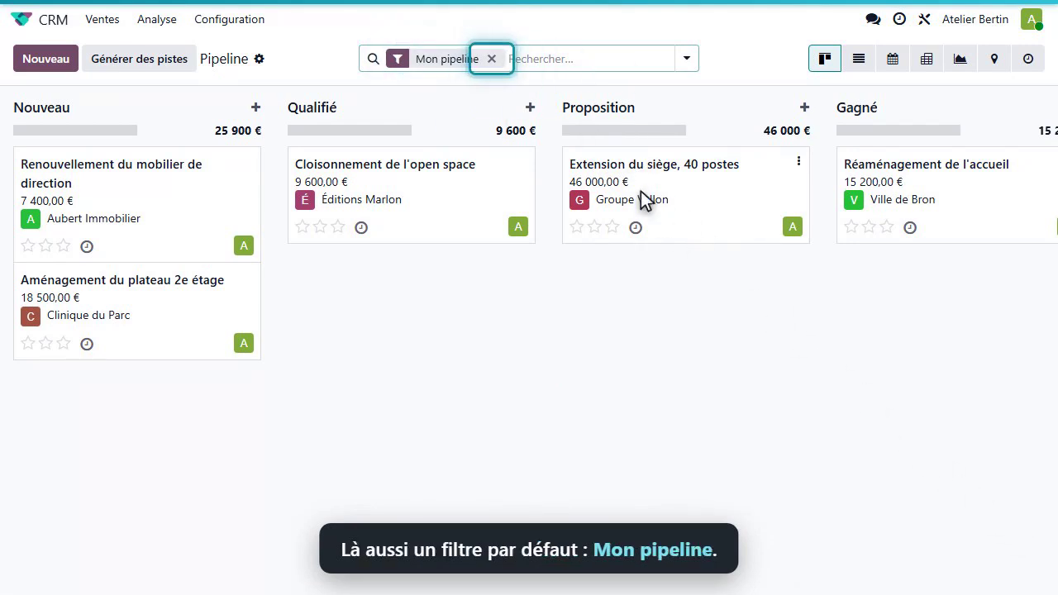
click(492, 59)
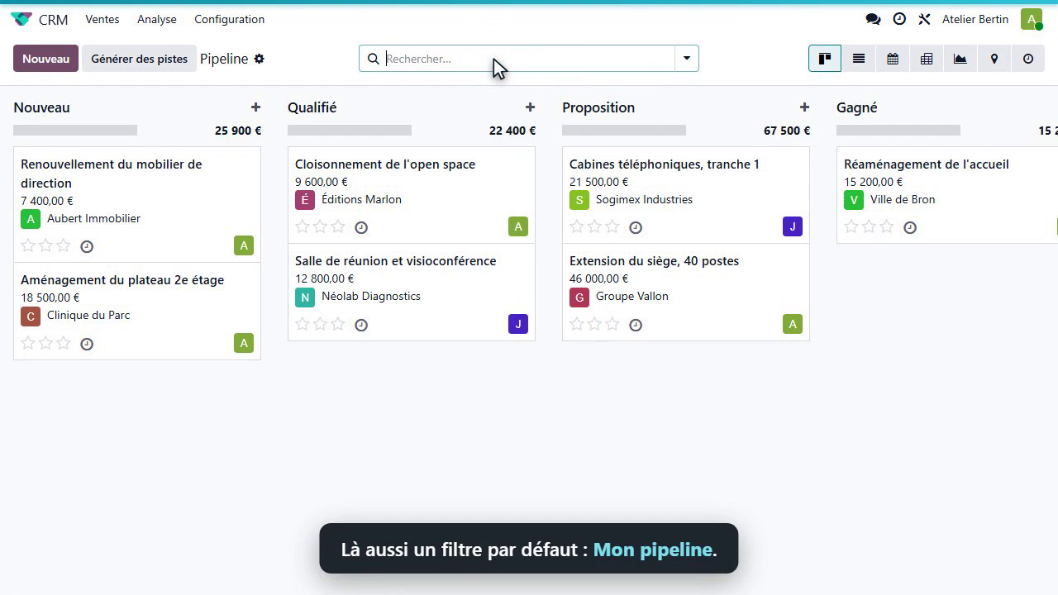
- Group the CRM pipeline's opportunities by Vendeur
click(687, 59)
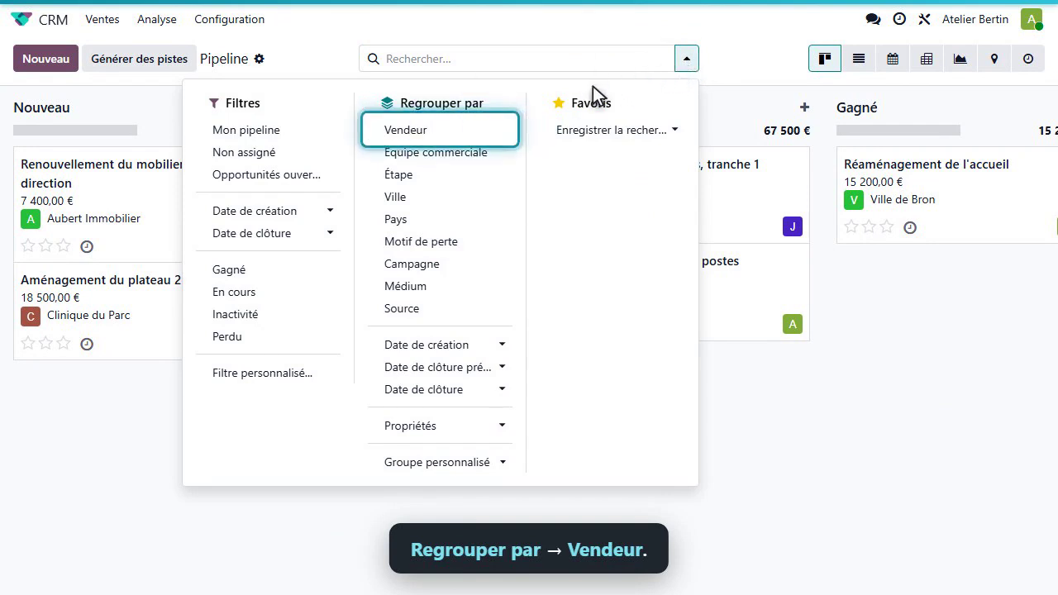
click(442, 135)
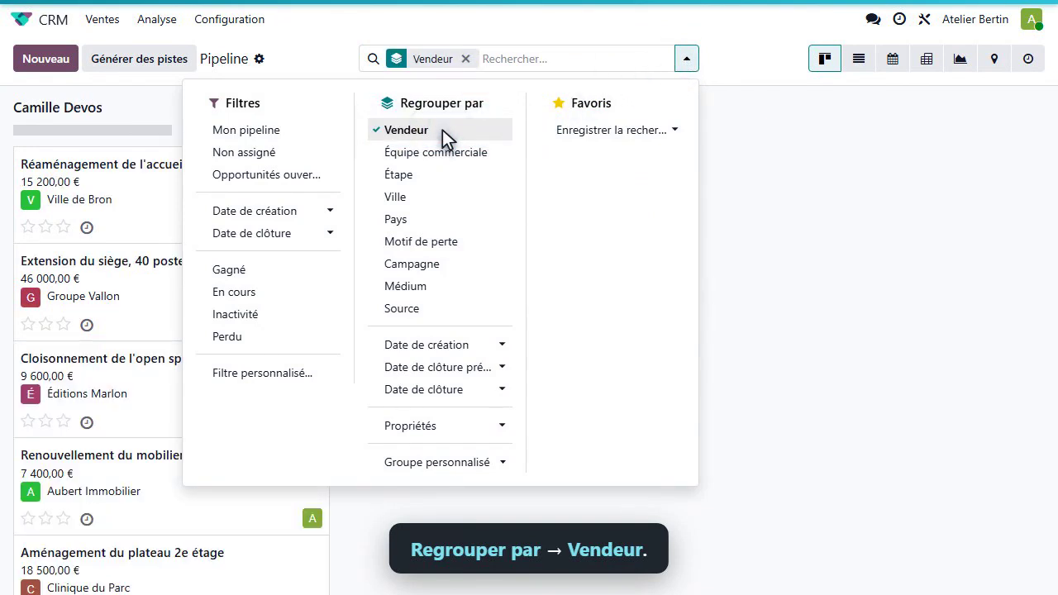
key(Escape)
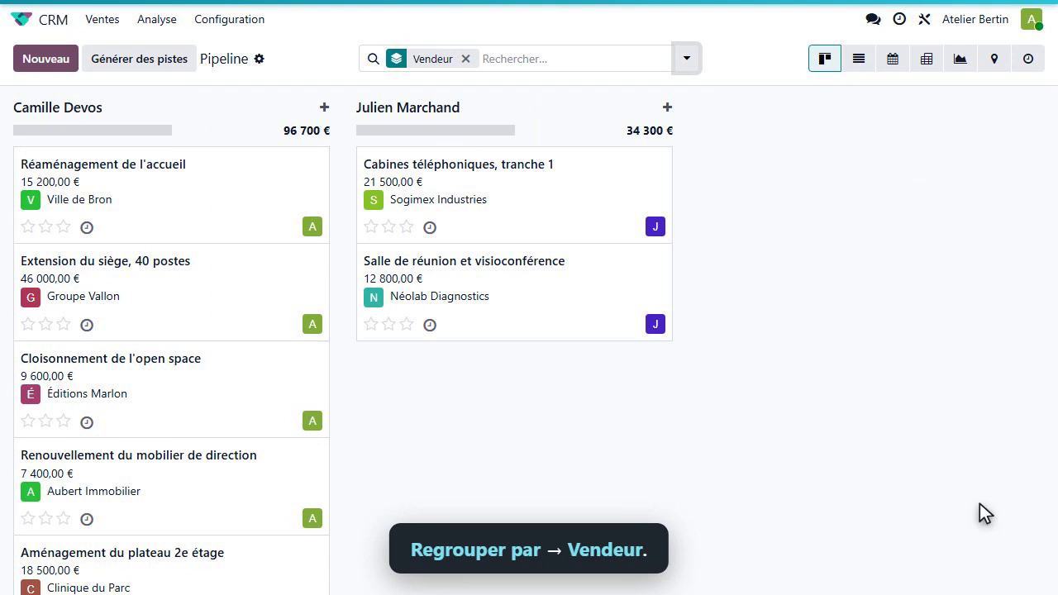